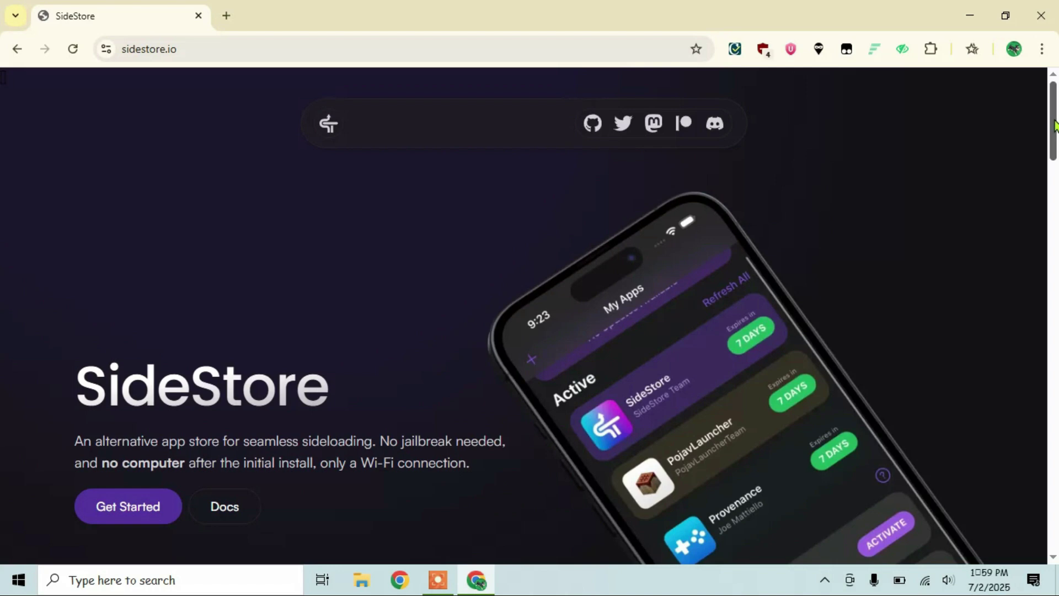
- Scroll sidestore.io to the computer downloads: AltServer, SideStore IPA, idevice pair, iTunes, iCloud
scroll(529, 314, "down", 10)
scroll(529, 315, "down", 10)
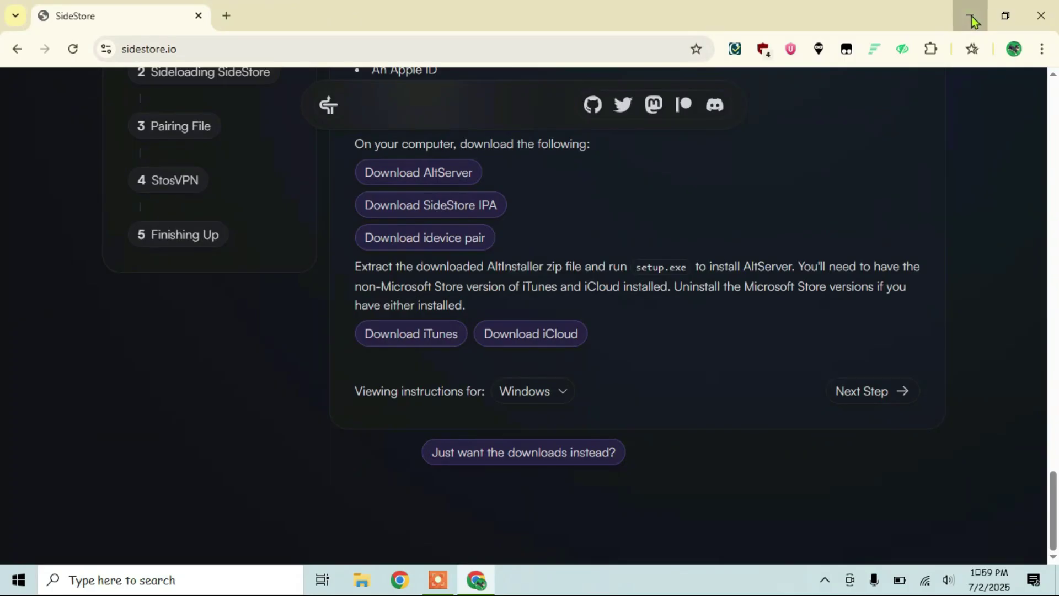
- From Sidestore Requirements, install iTunes with Open iTunes unchecked, then install iCloud
left_click(972, 21)
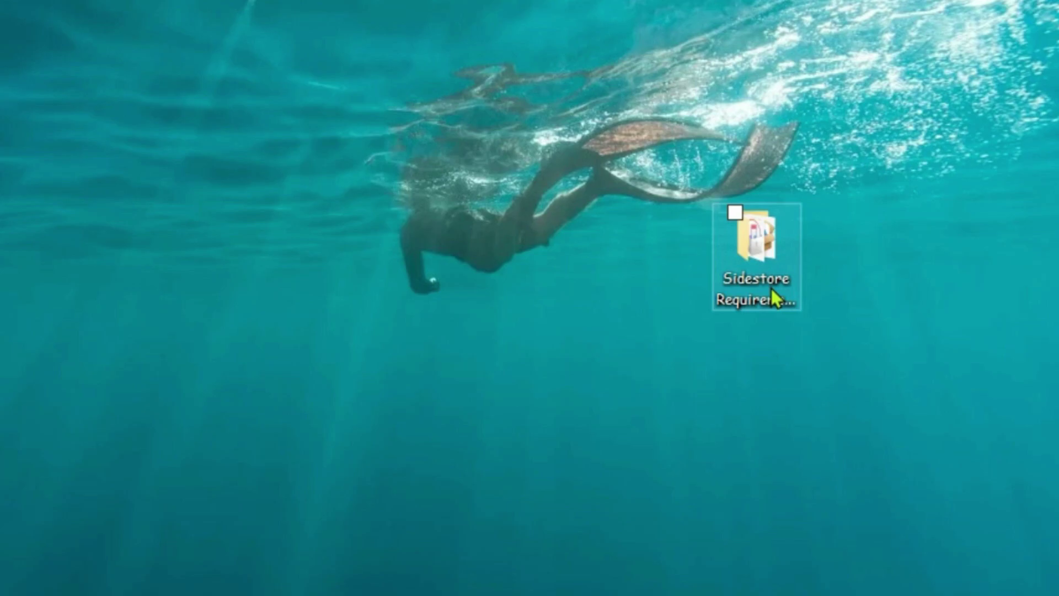
double_click(771, 288)
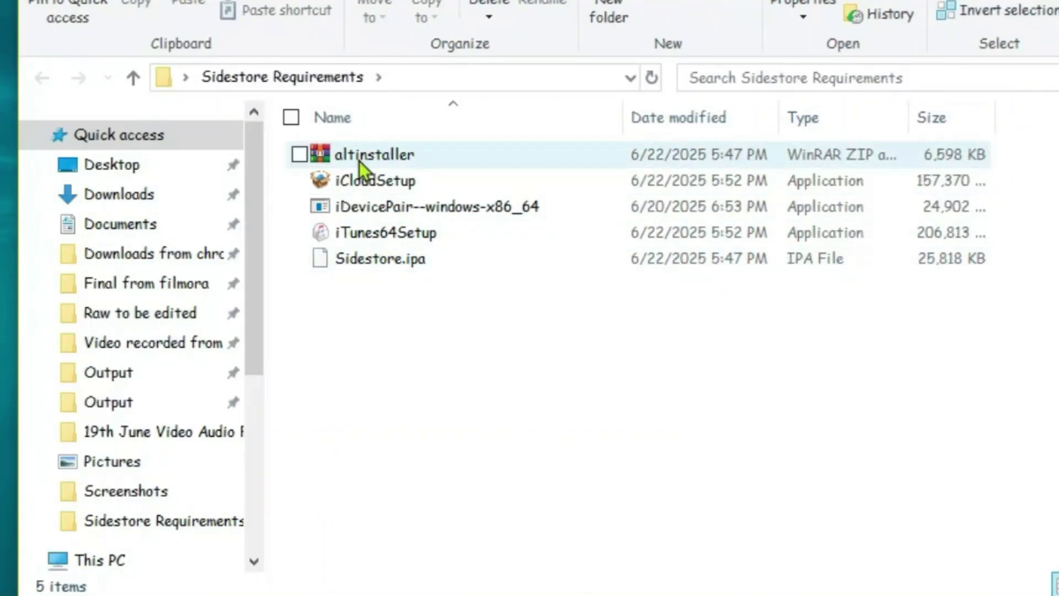
double_click(395, 233)
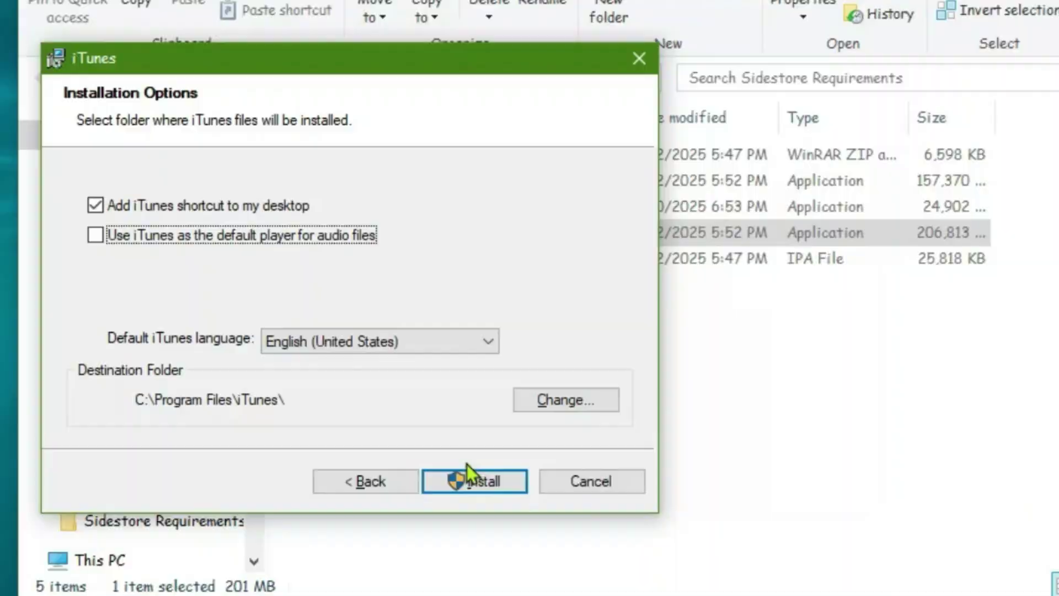
left_click(466, 473)
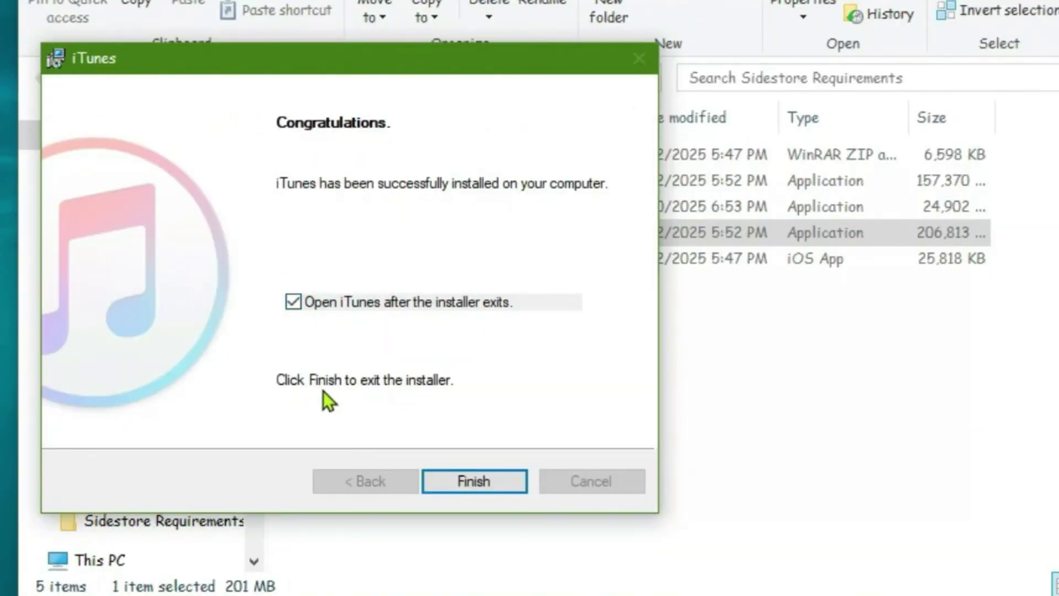
left_click(294, 305)
left_click(462, 485)
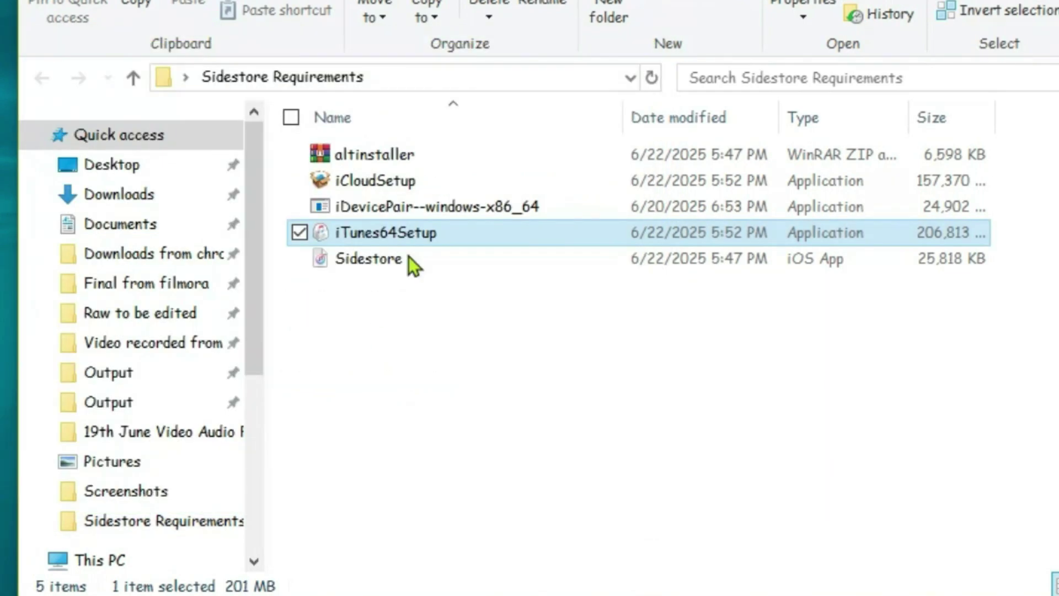
double_click(393, 181)
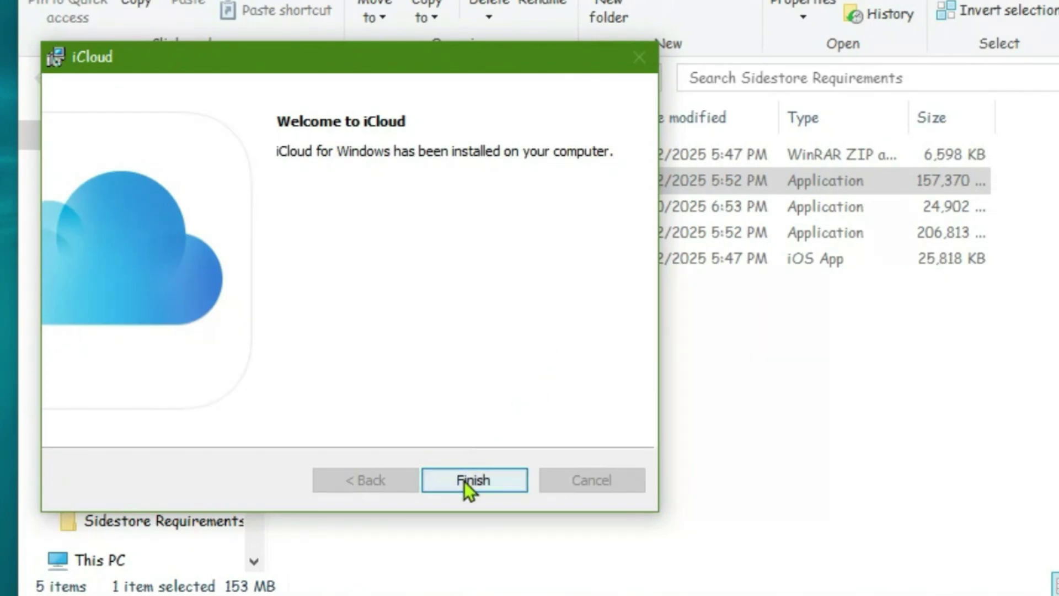
left_click(464, 481)
- Dismiss the restart prompt and extract the altinstaller archive into an altinstaller folder
left_click(456, 349)
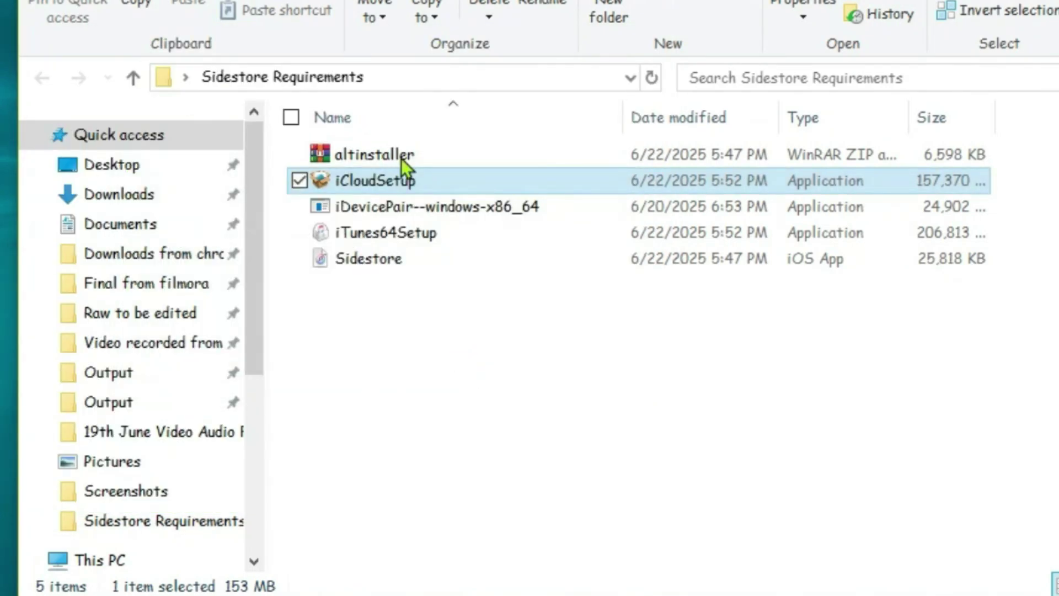
left_click(416, 156)
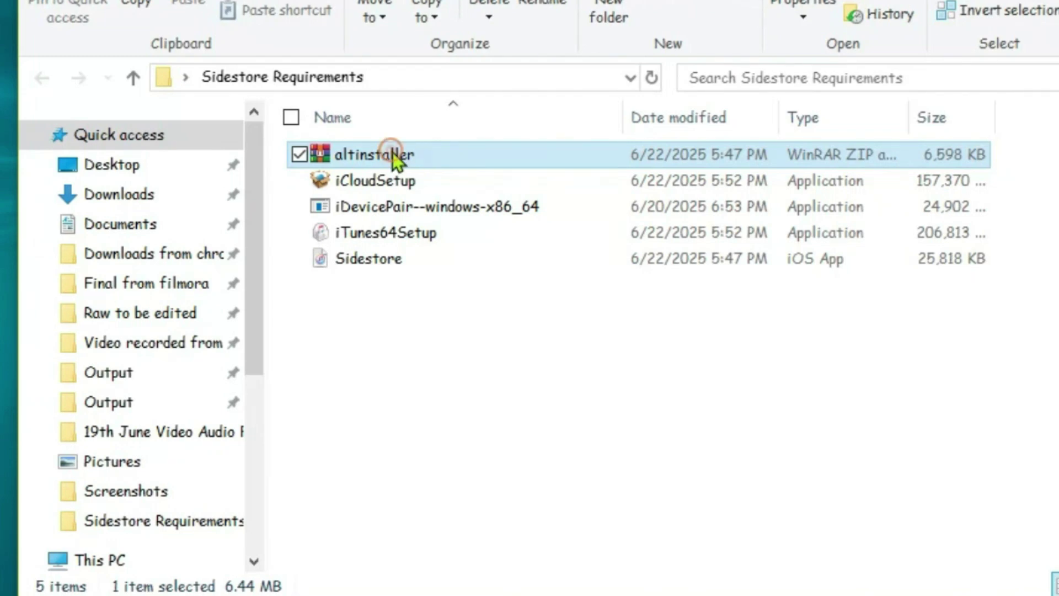
right_click(392, 151)
left_click(202, 309)
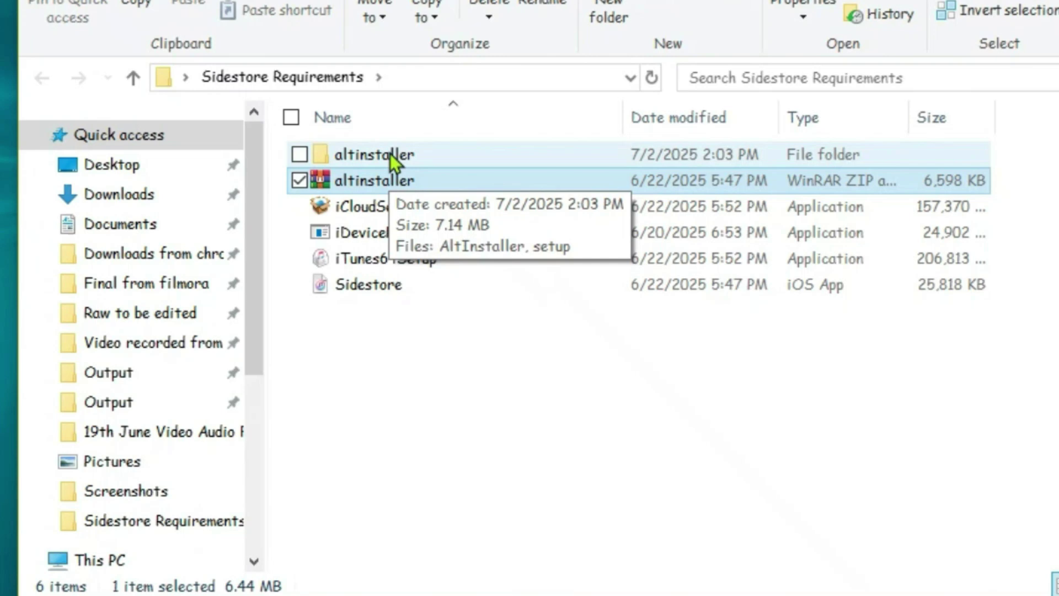
double_click(390, 153)
- Install AltServer for Everyone using AltInstaller from the extracted folder
double_click(417, 157)
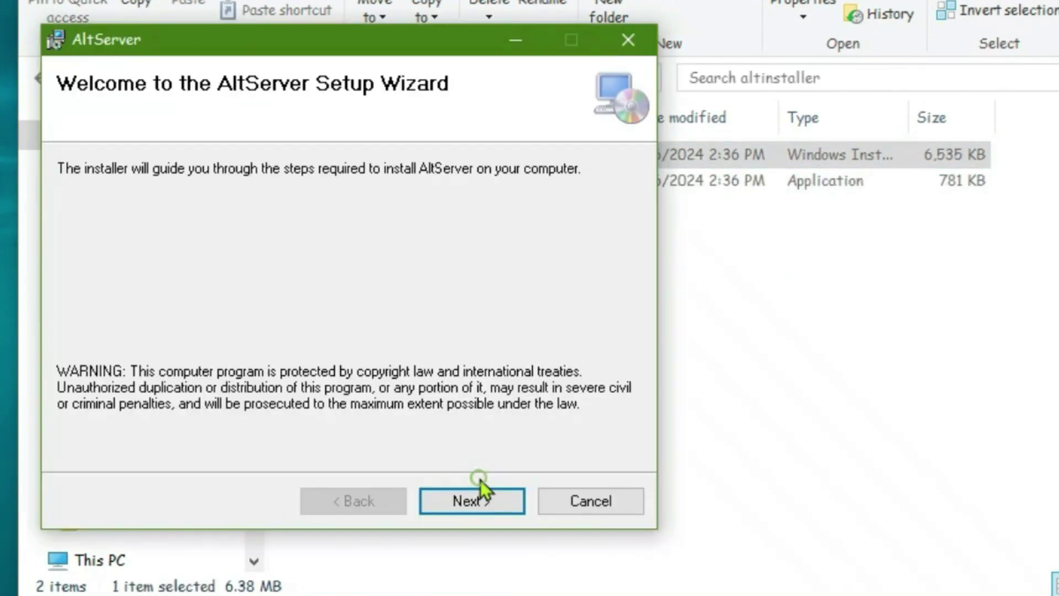
left_click(472, 499)
left_click(112, 421)
left_click(475, 503)
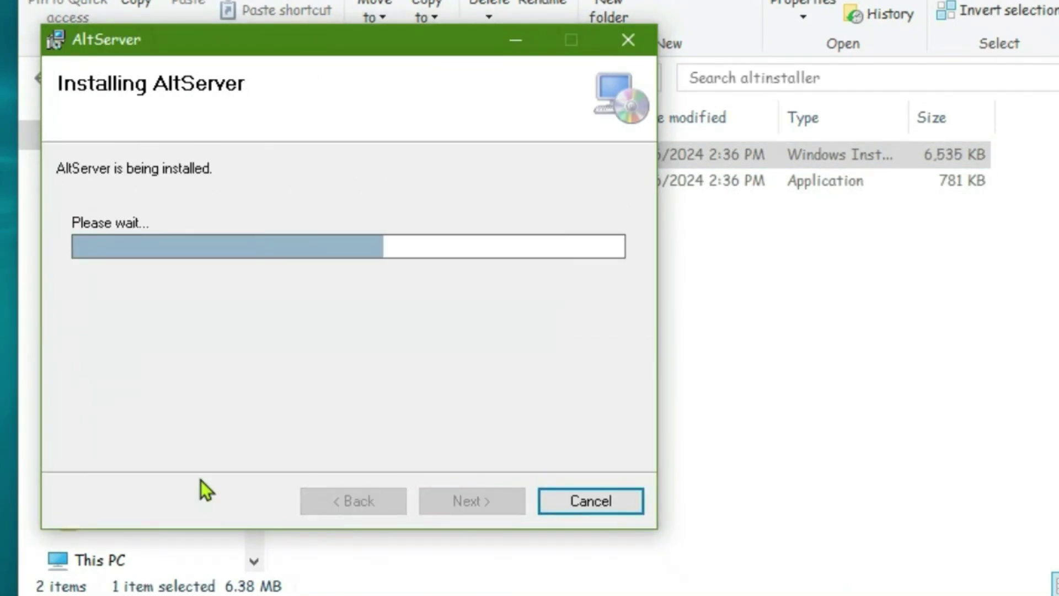
left_click(472, 503)
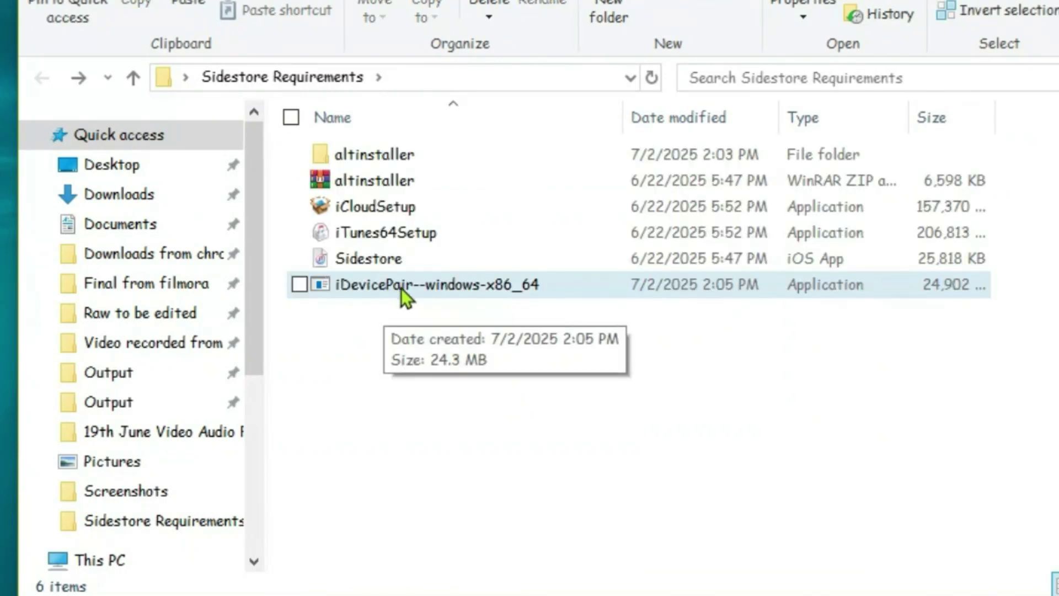
- Launch iDevicePair, getting past the SmartScreen warning with Run anyway
double_click(402, 288)
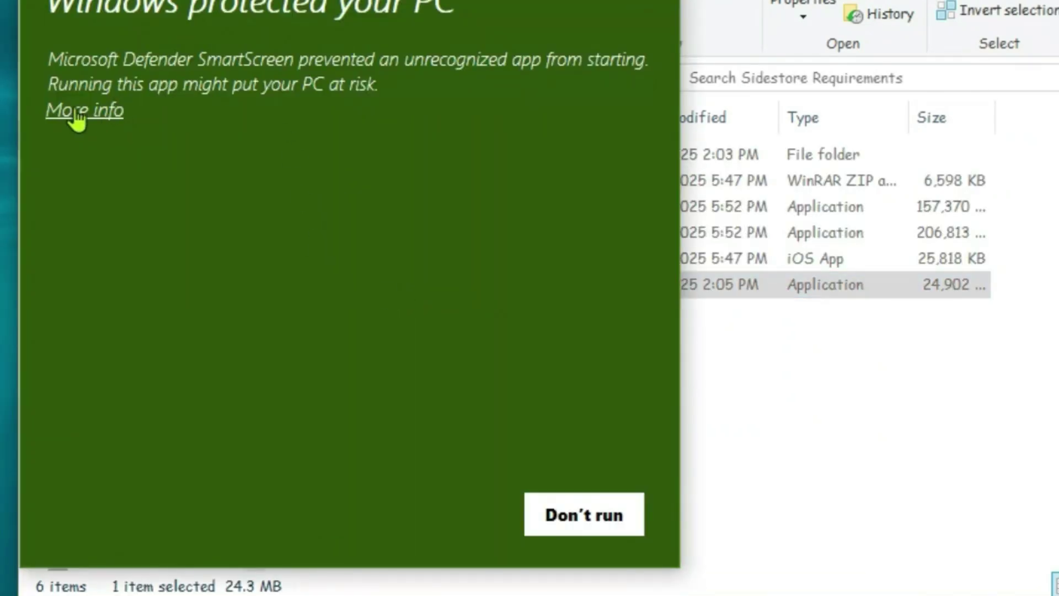
left_click(74, 111)
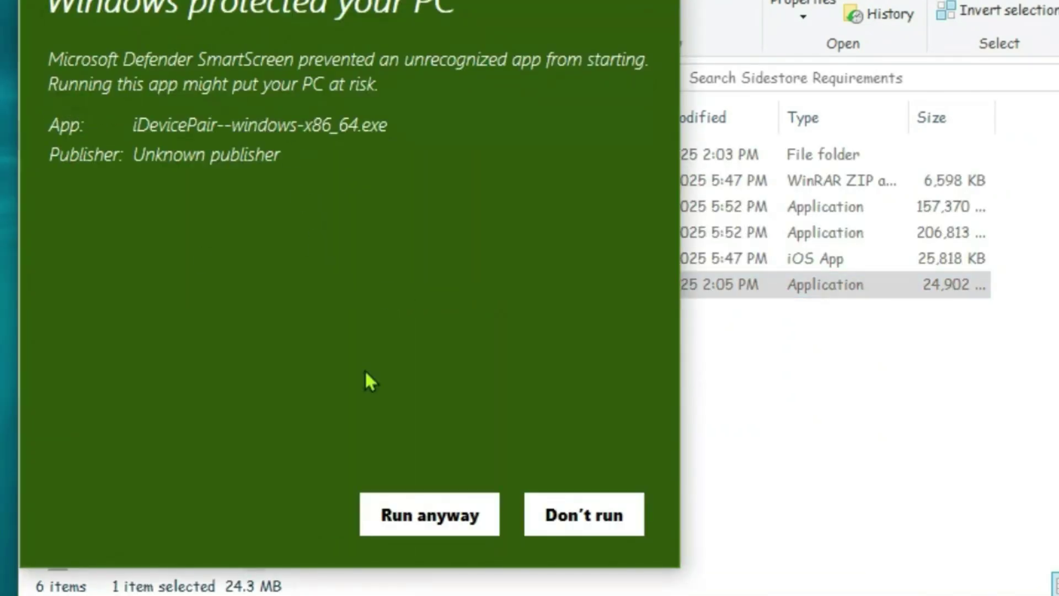
left_click(420, 524)
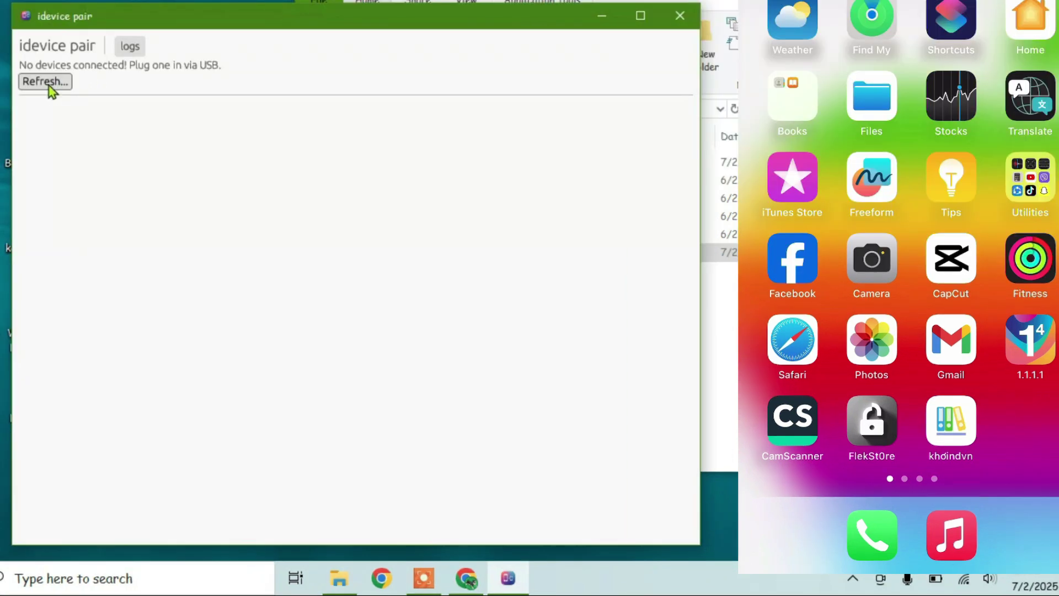
- Refresh the device list and select the connected iPhone
left_click(48, 85)
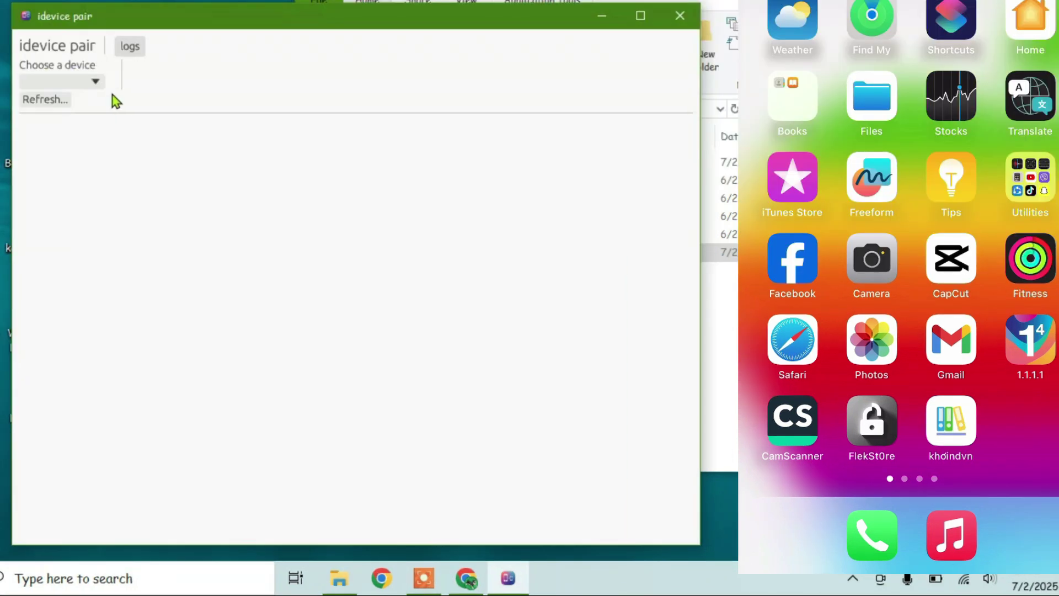
left_click(98, 83)
left_click(79, 102)
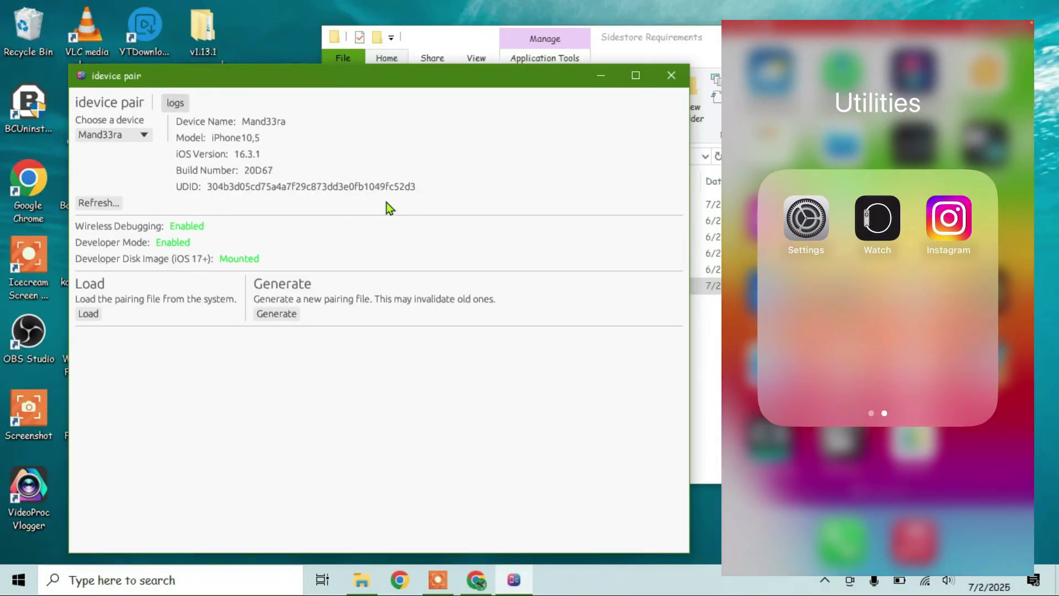
- Minimize iDevicePair and launch AltServer from Start search as administrator
left_click(601, 81)
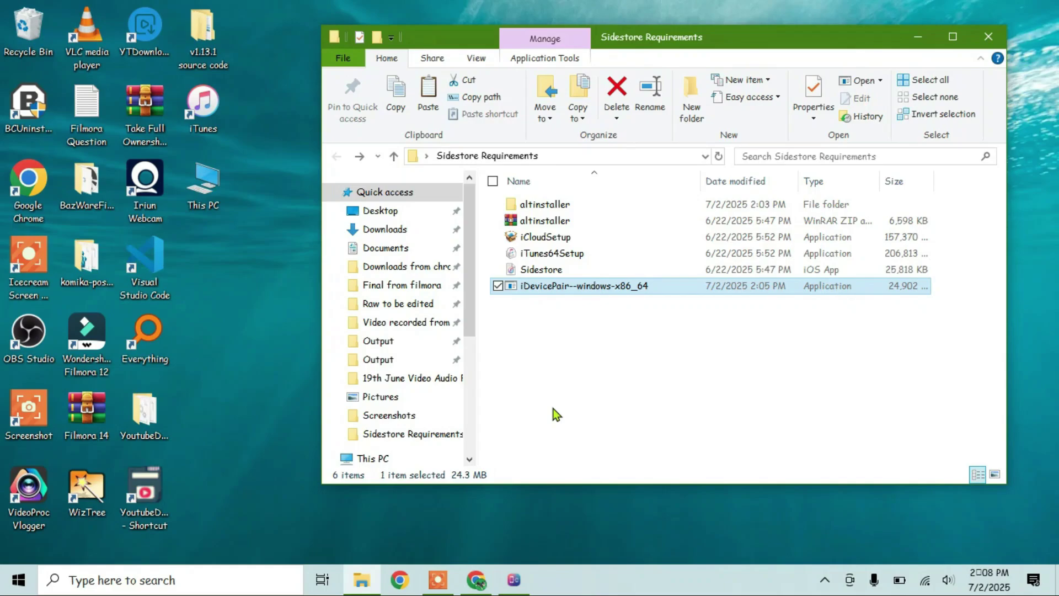
left_click(130, 580)
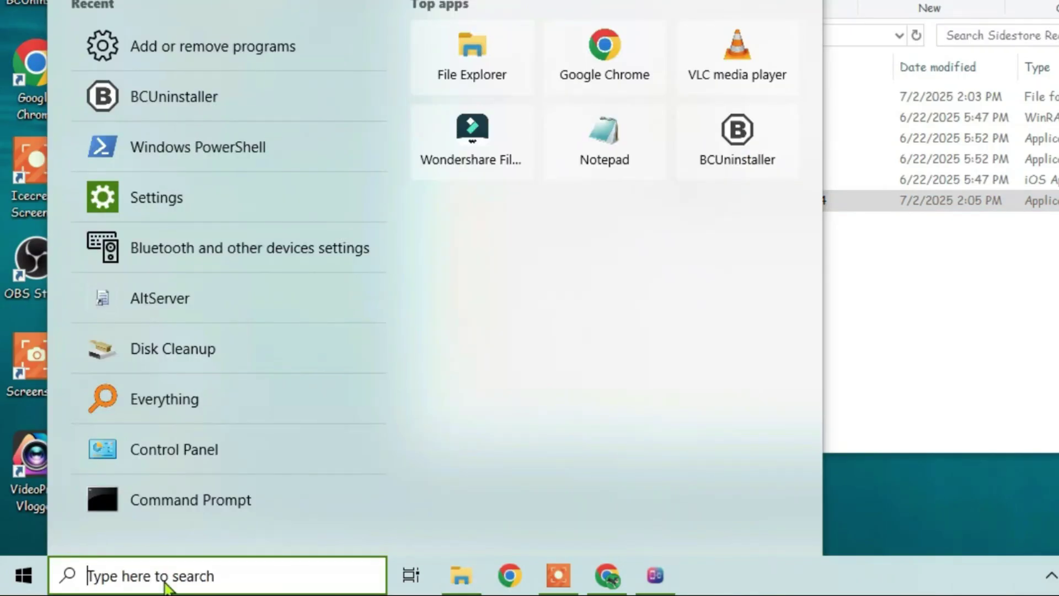
type("alt")
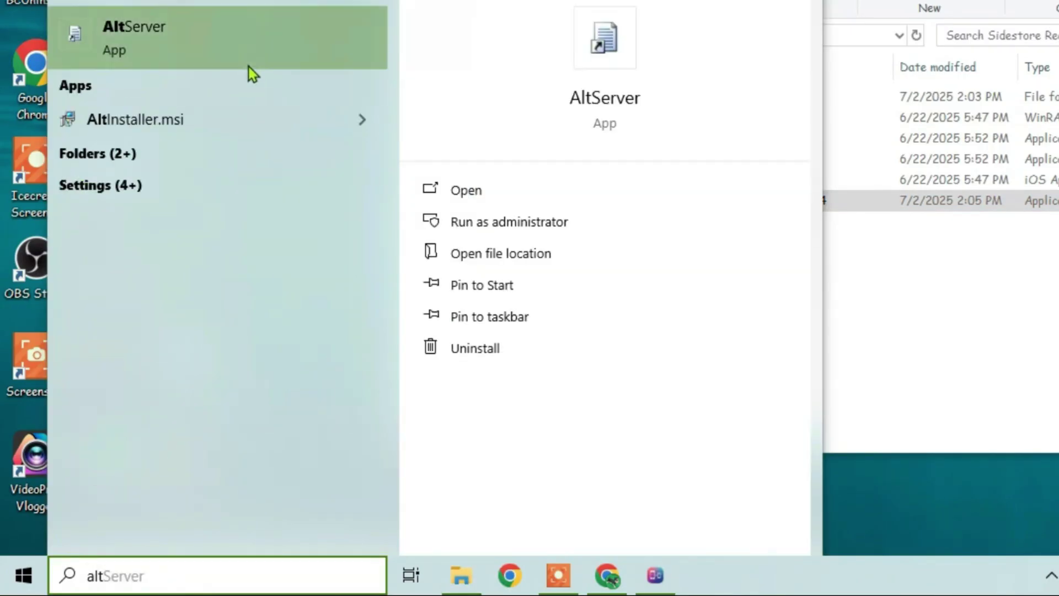
right_click(229, 45)
left_click(298, 61)
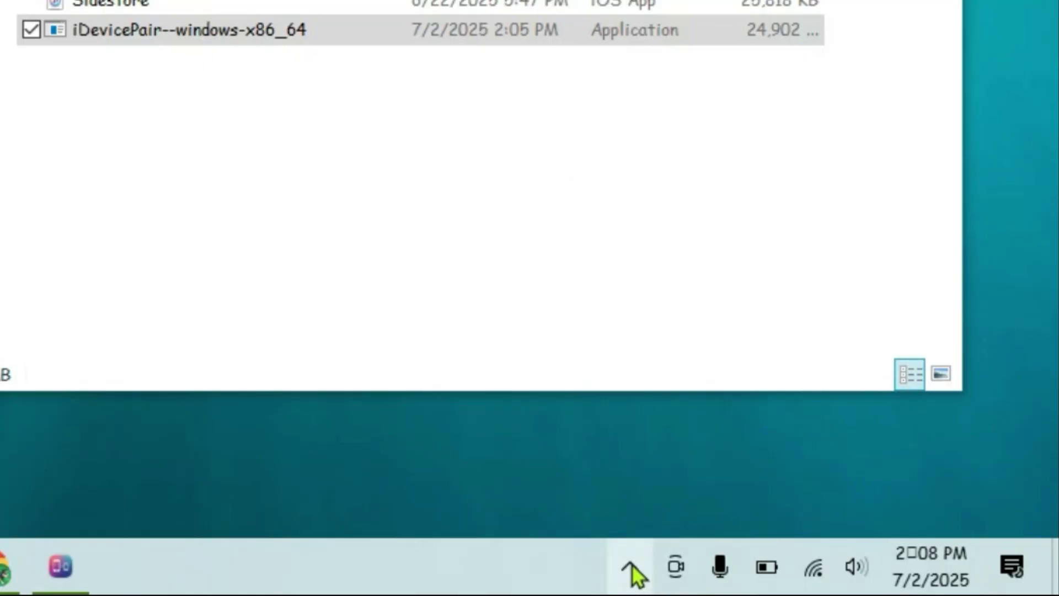
- From AltServer's tray menu, choose Sideload .ipa for the connected iPhone
left_click(631, 564)
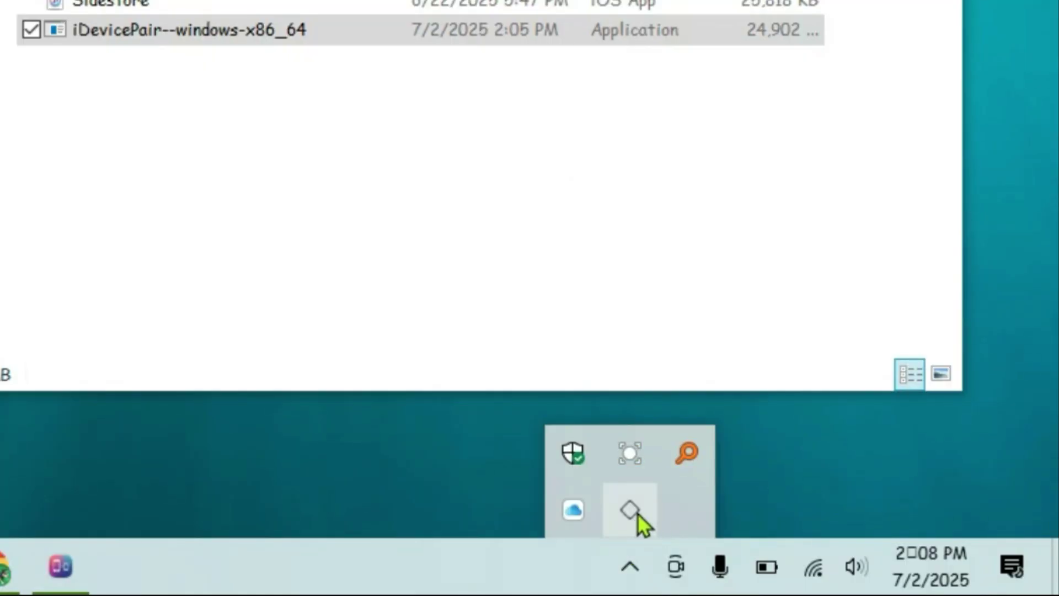
left_click(630, 510)
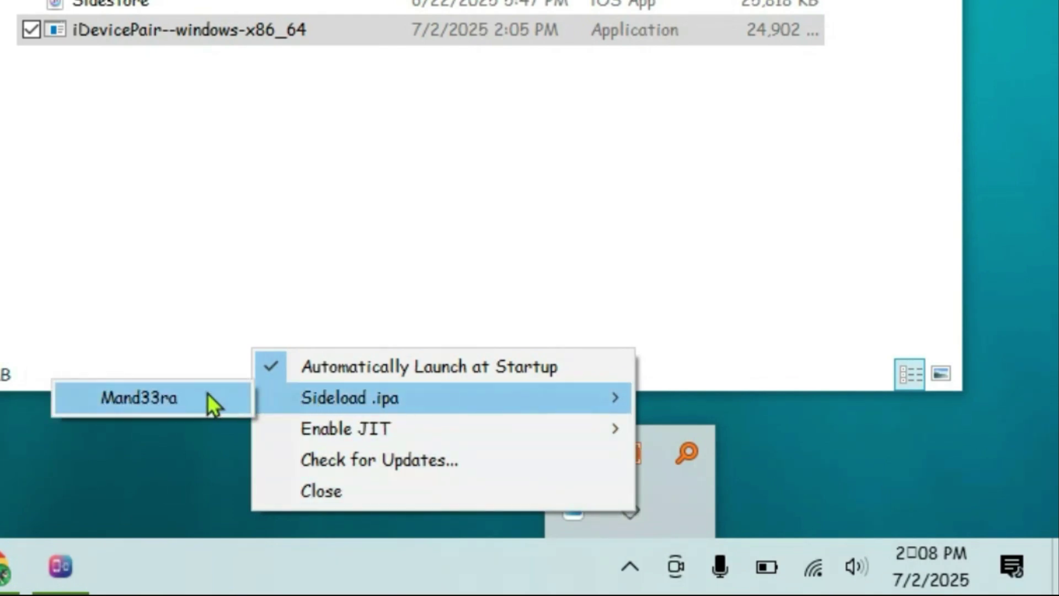
left_click(172, 398)
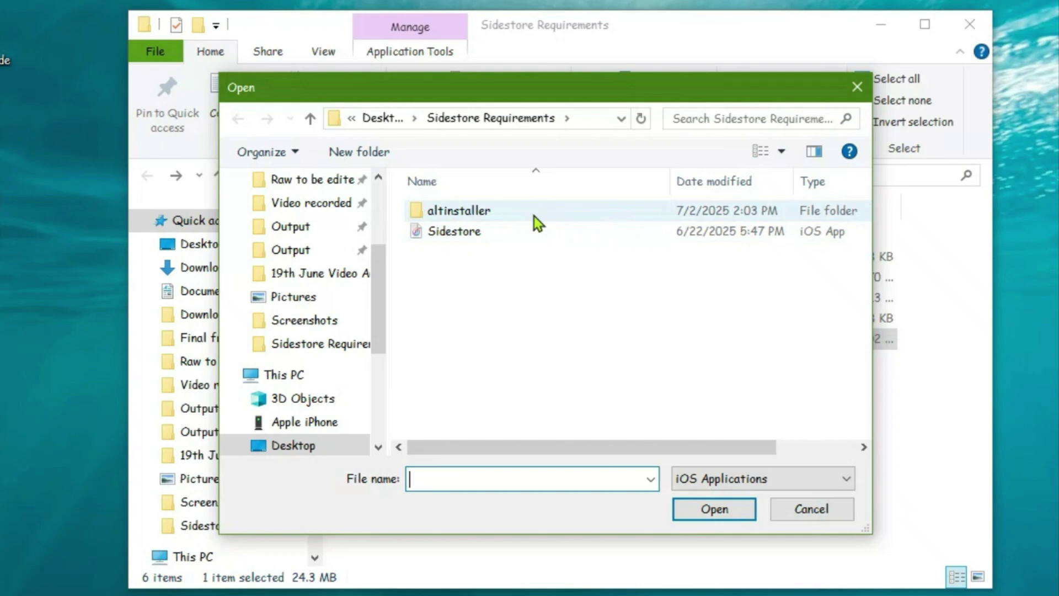
- Select the Sidestore IPA and sign in with the Apple ID to install it
double_click(453, 231)
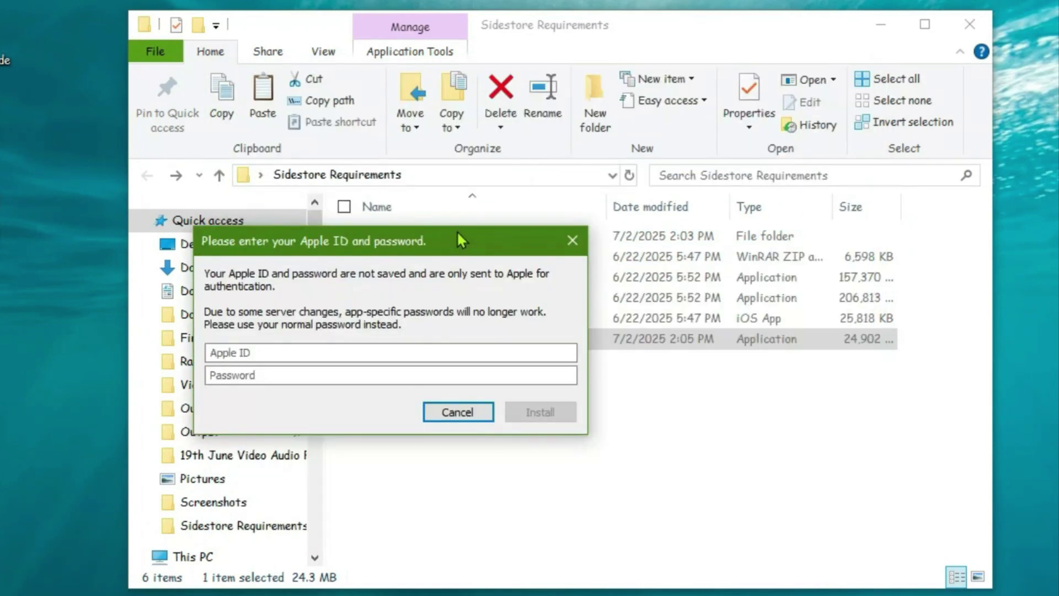
left_click(329, 352)
type("••••••••••••••••")
left_click(551, 416)
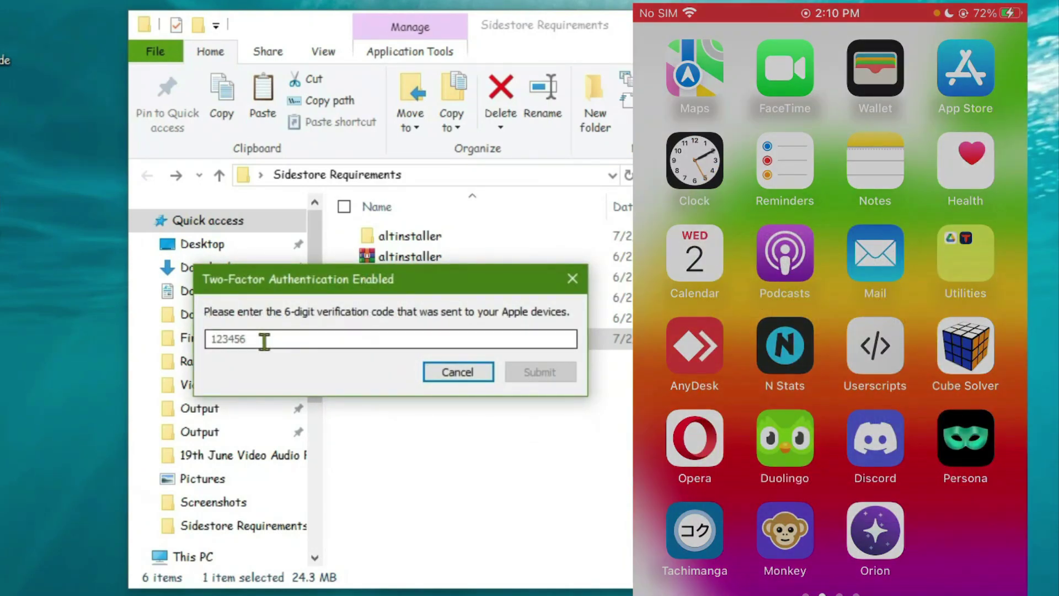
left_click(264, 341)
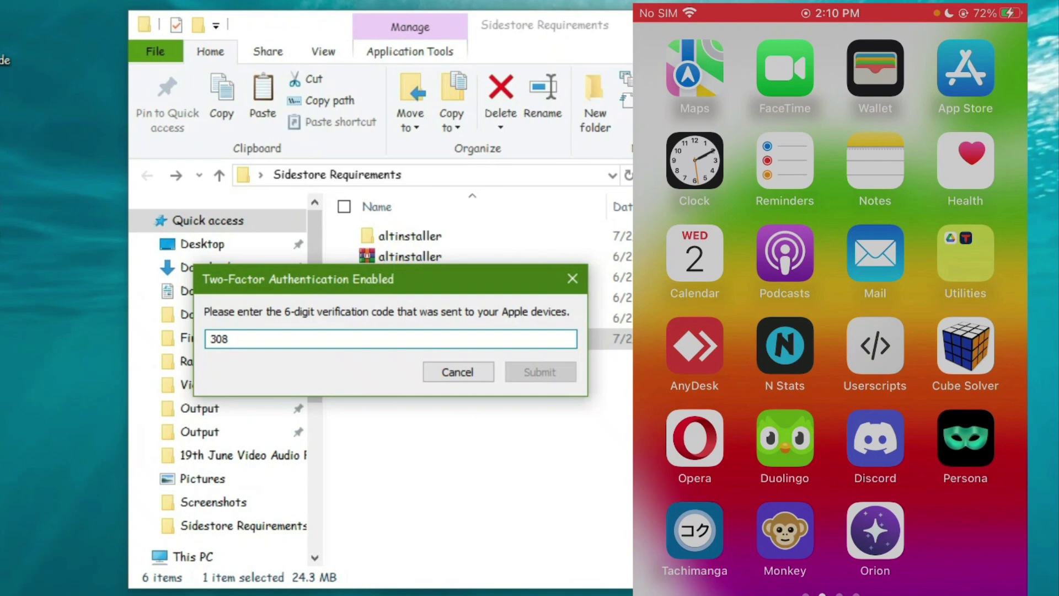
left_click(553, 374)
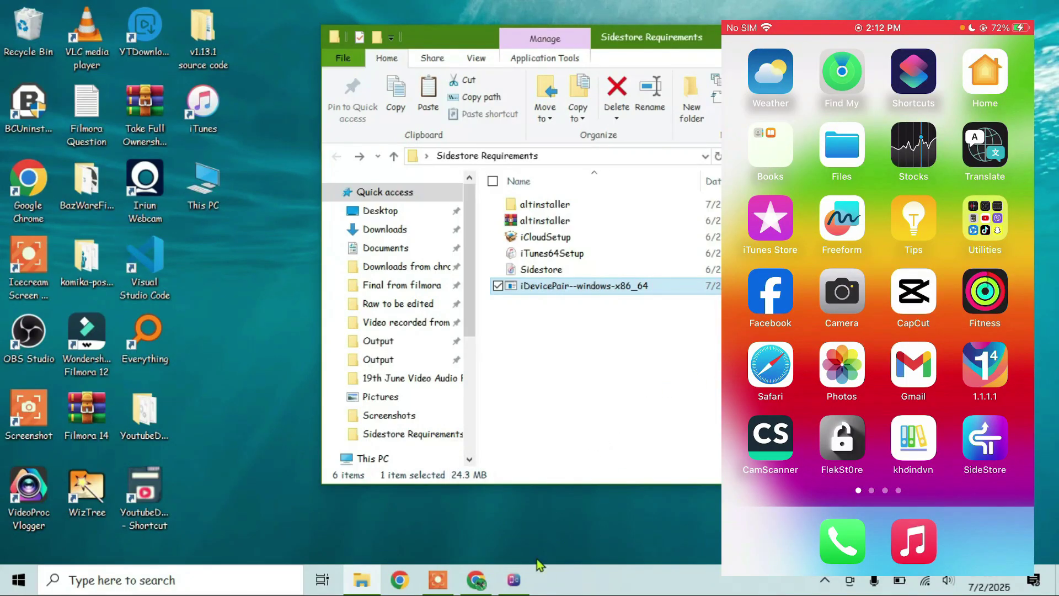
- Bring iDevicePair back, then generate and validate a pairing file for the iPhone
left_click(513, 579)
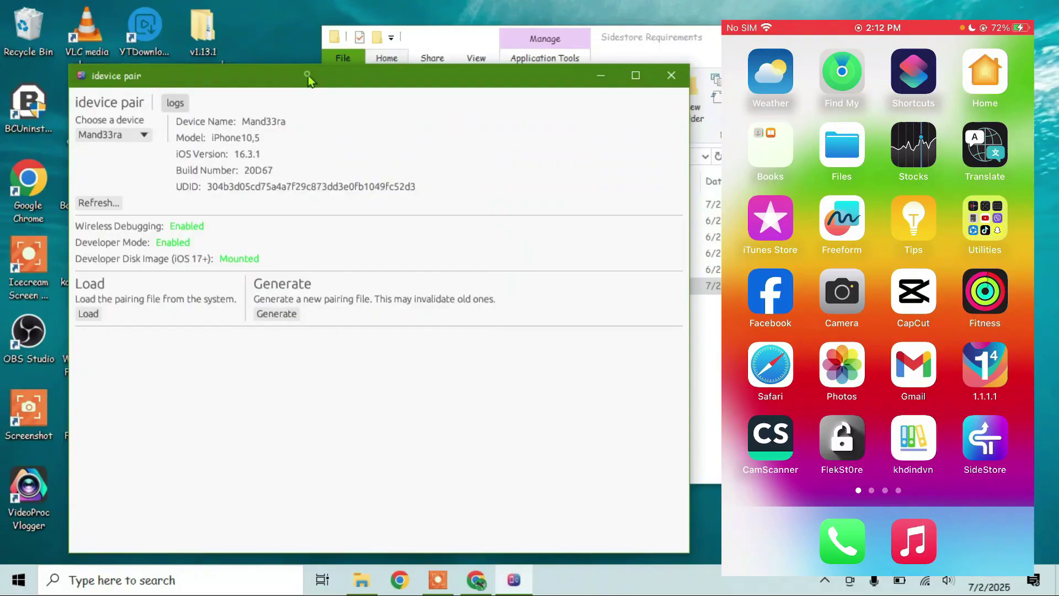
left_click_drag(309, 80, 564, 83)
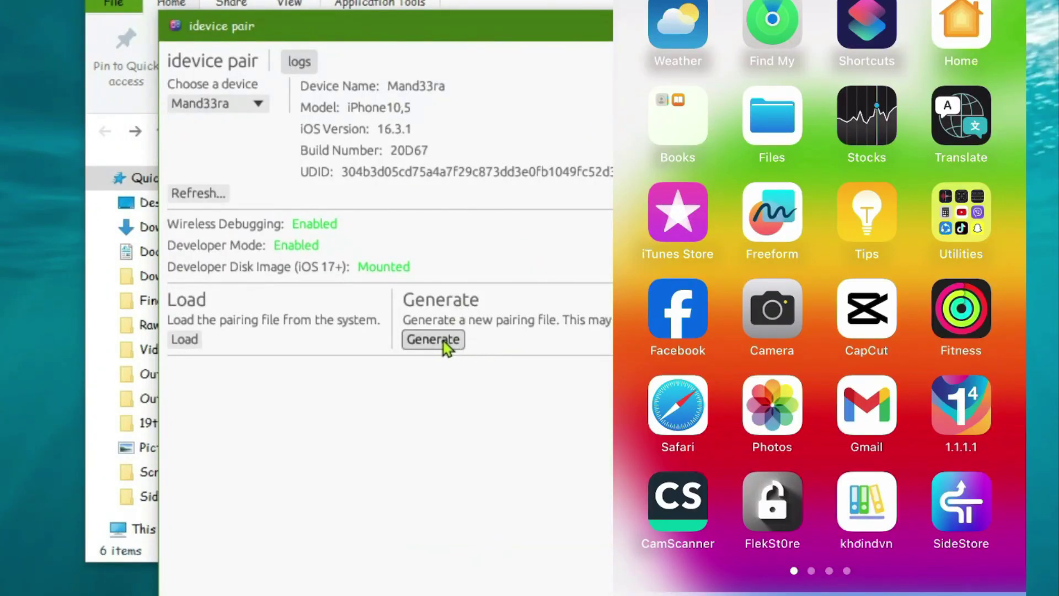
left_click(439, 344)
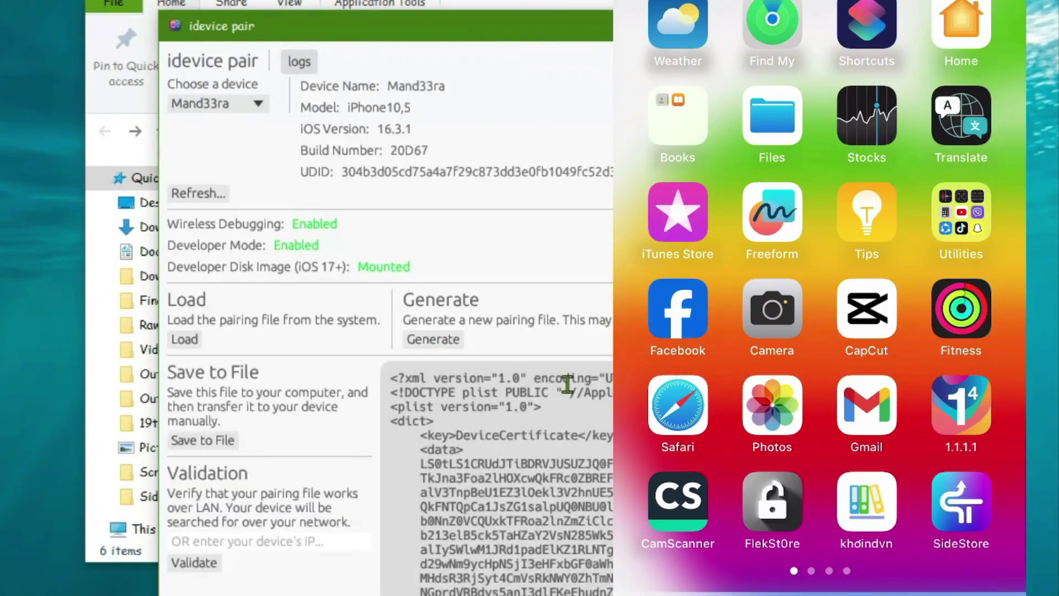
left_click(191, 563)
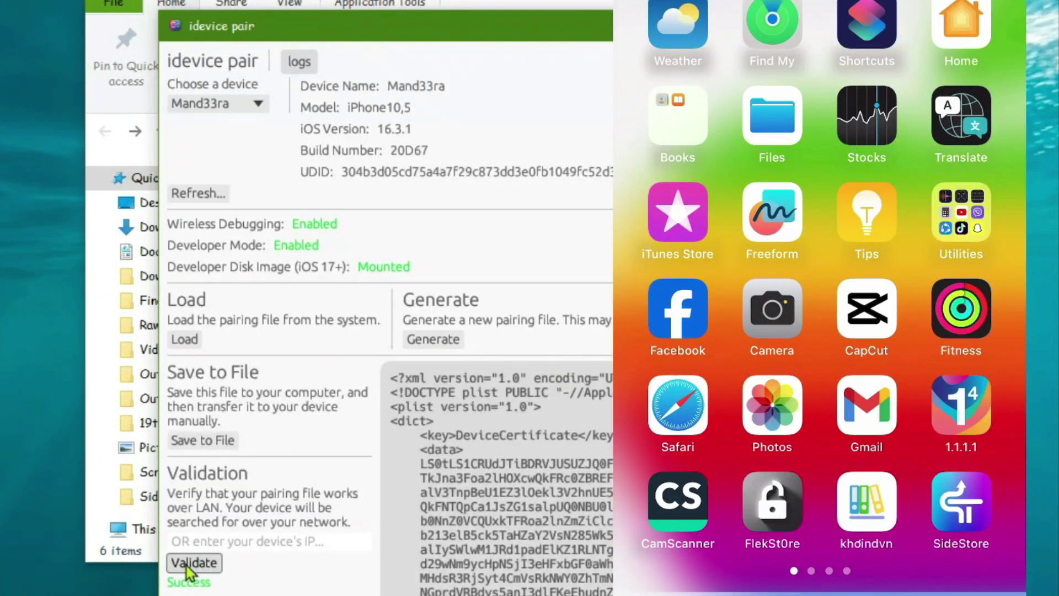
- Save the pairing file to Desktop > Sidestore Requirements under its device-id name
left_click(208, 444)
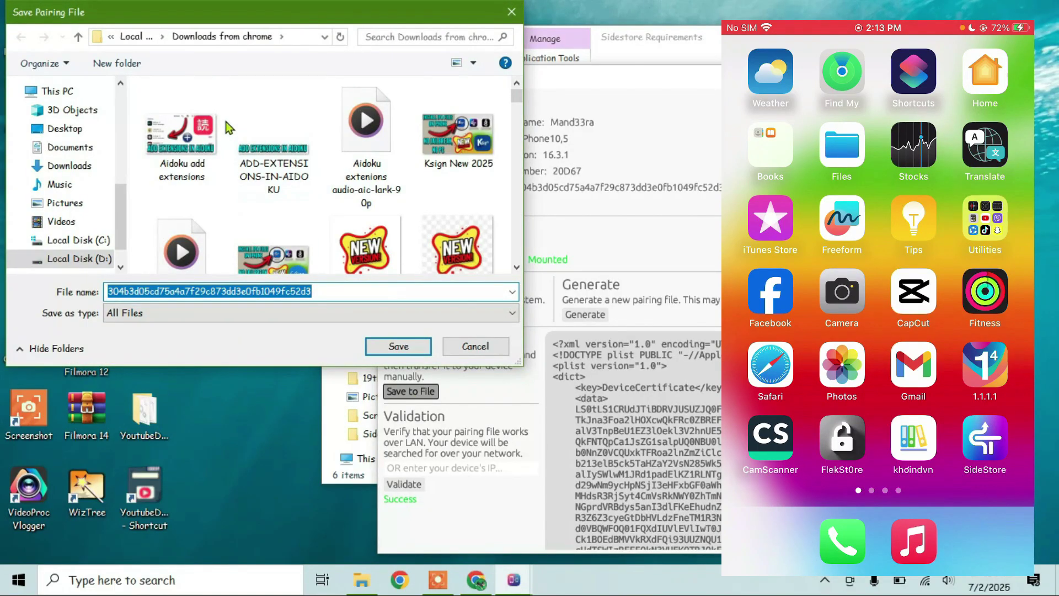
left_click(65, 128)
double_click(203, 144)
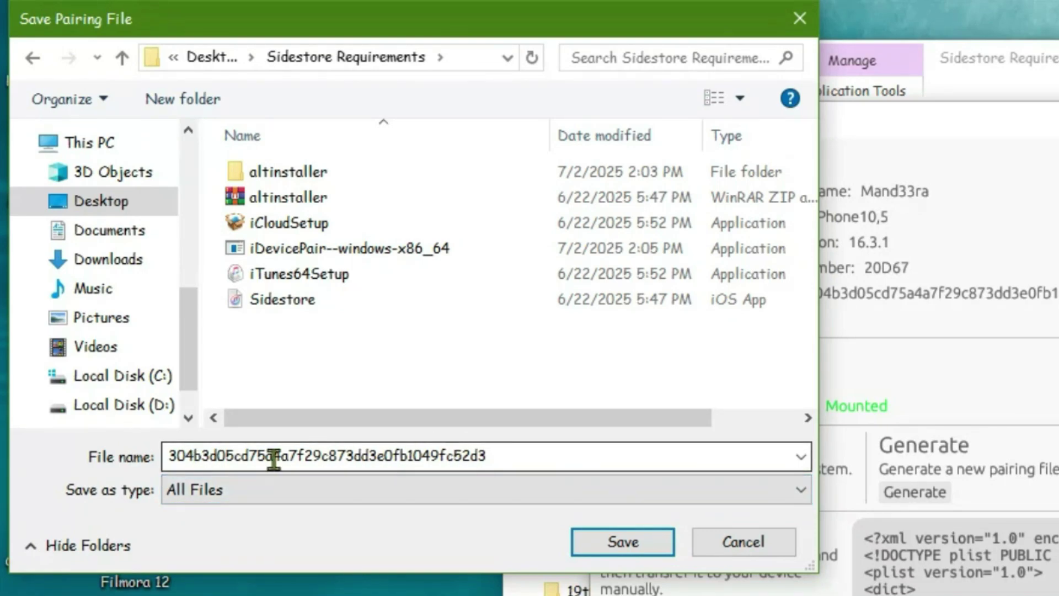
left_click(627, 547)
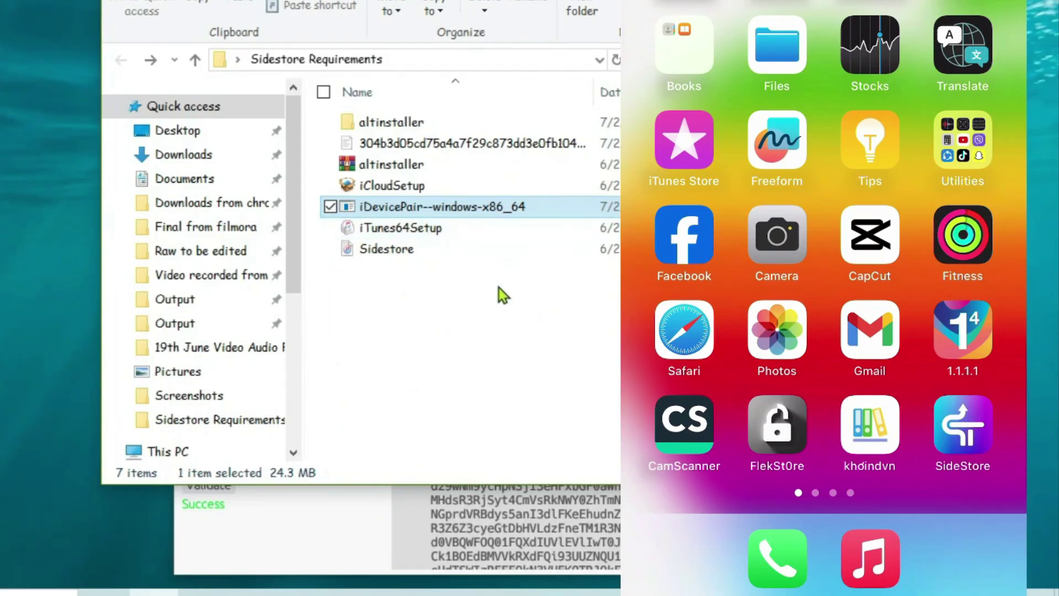
- Select the saved 304b3d05… pairing file in Sidestore Requirements
left_click(576, 222)
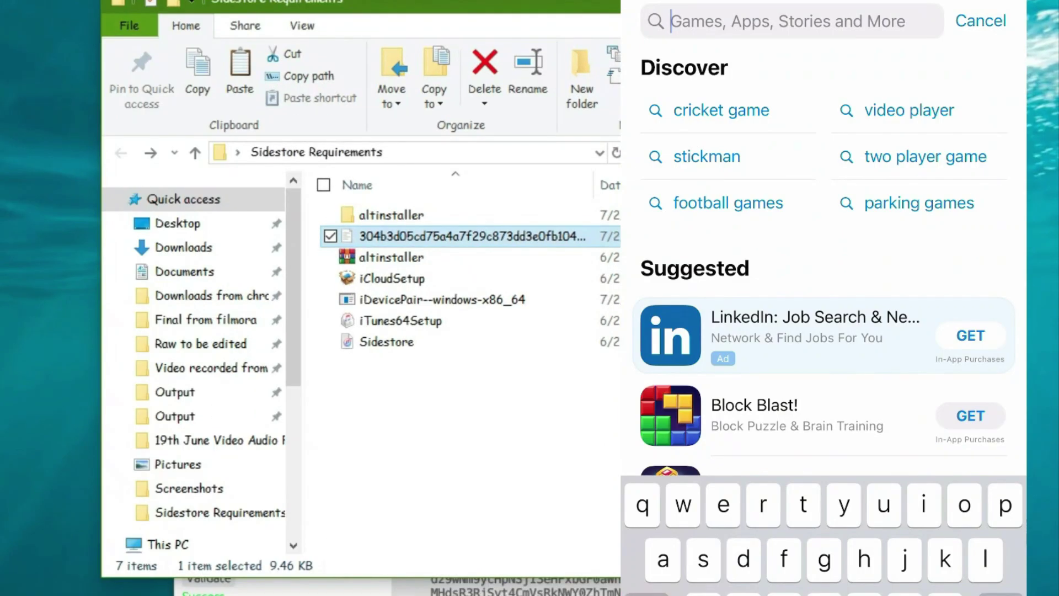
- Search the App Store for 'stosvpn'
type("stosvpn")
key("Return")
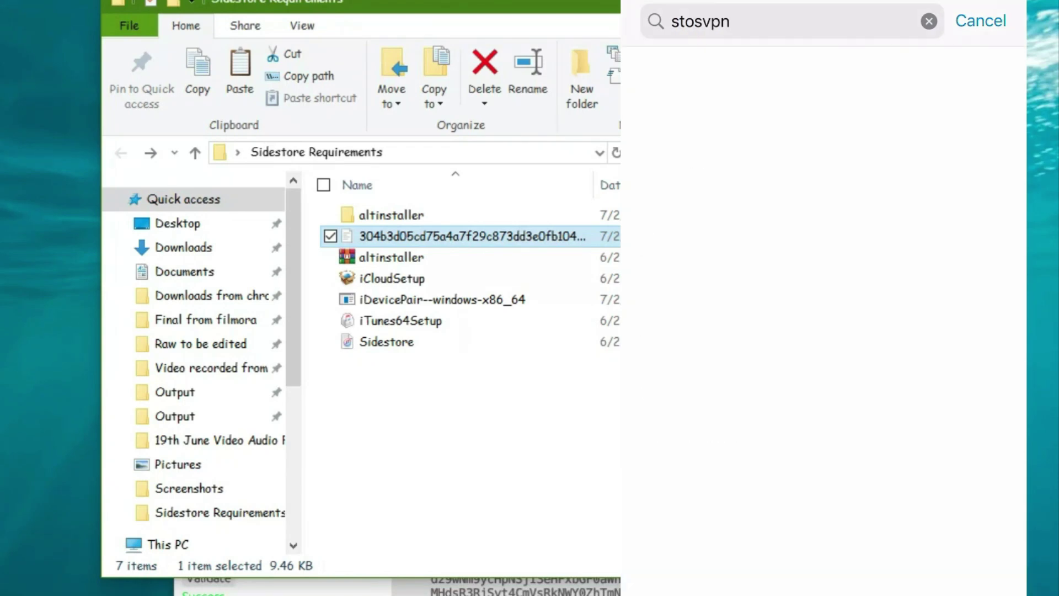